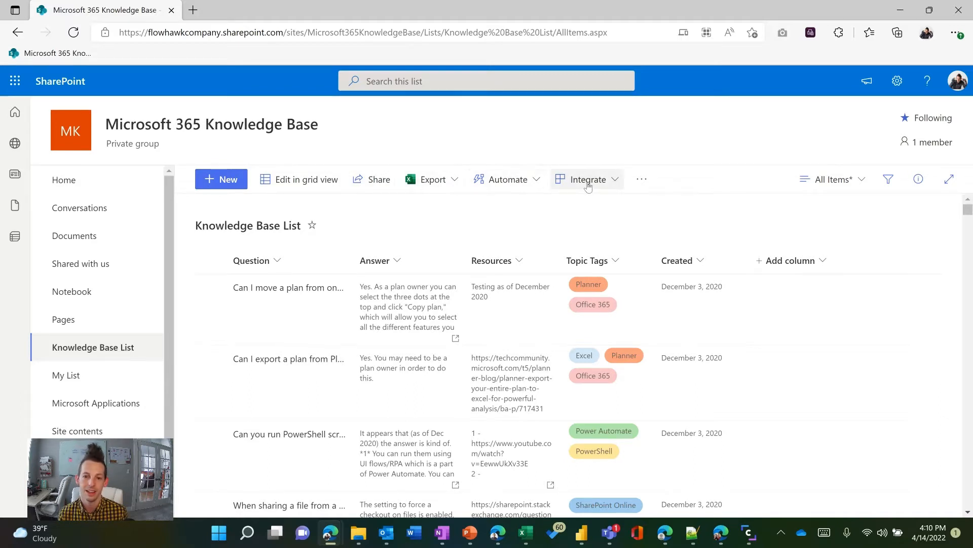
left_click(616, 187)
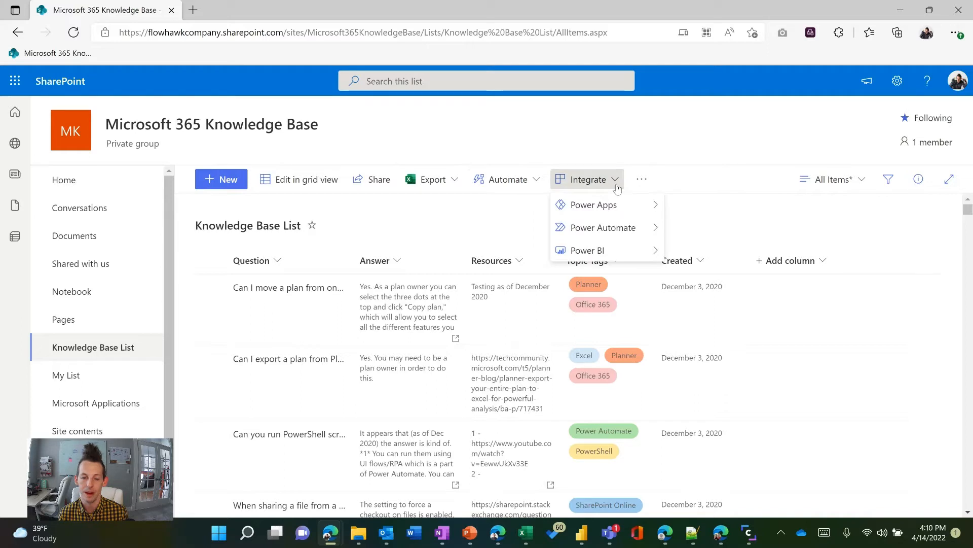
left_click(634, 132)
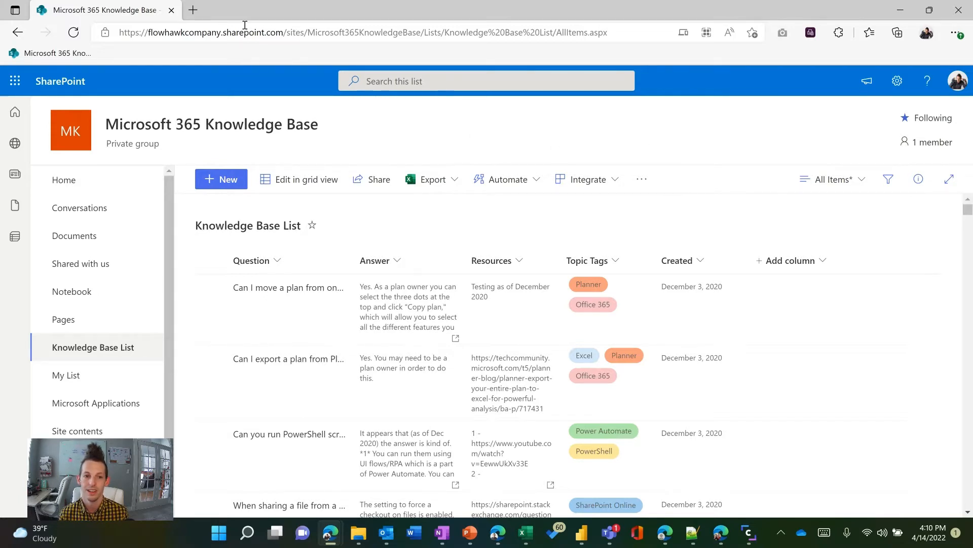
Replace the view ID parameter at the end of the Knowledge Base List URL with env=Embedded
left_click(615, 37)
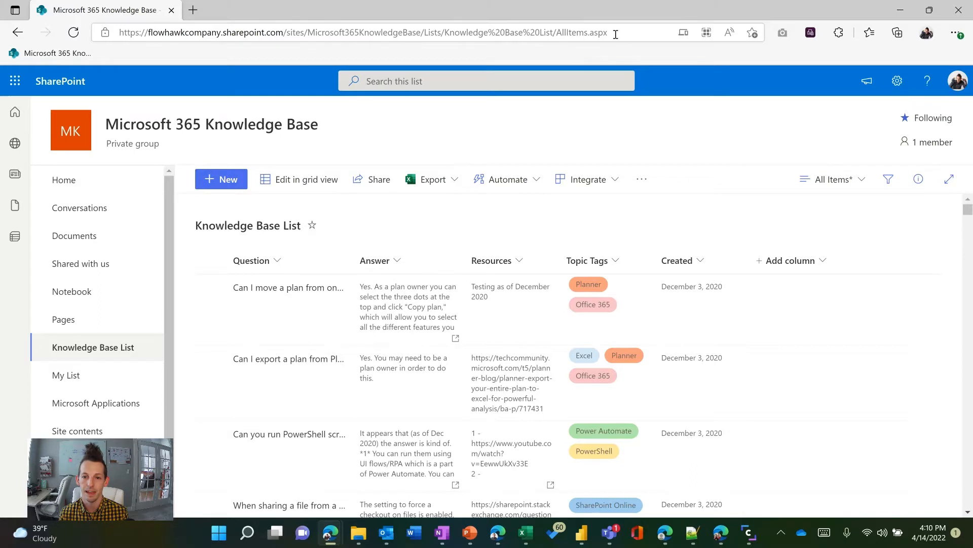
left_click(618, 32)
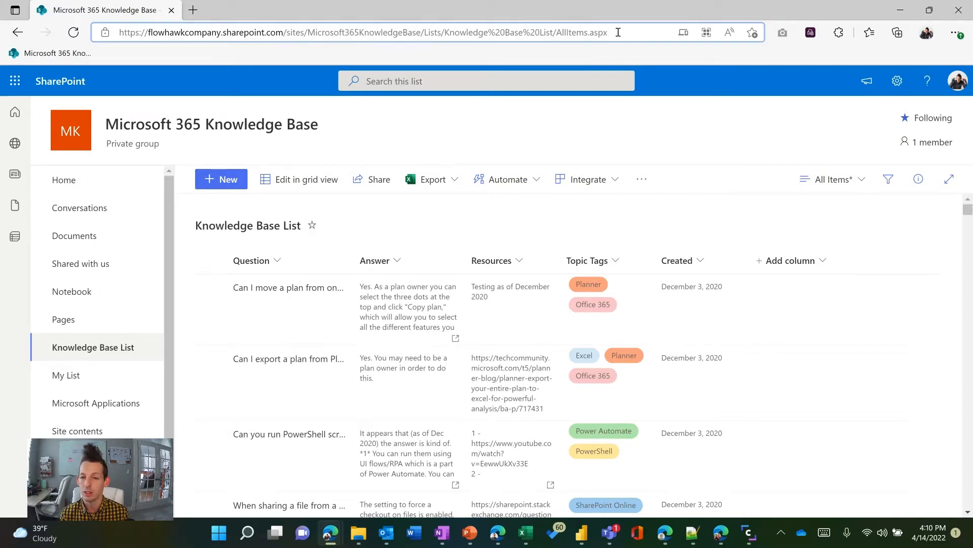
double_click(618, 32)
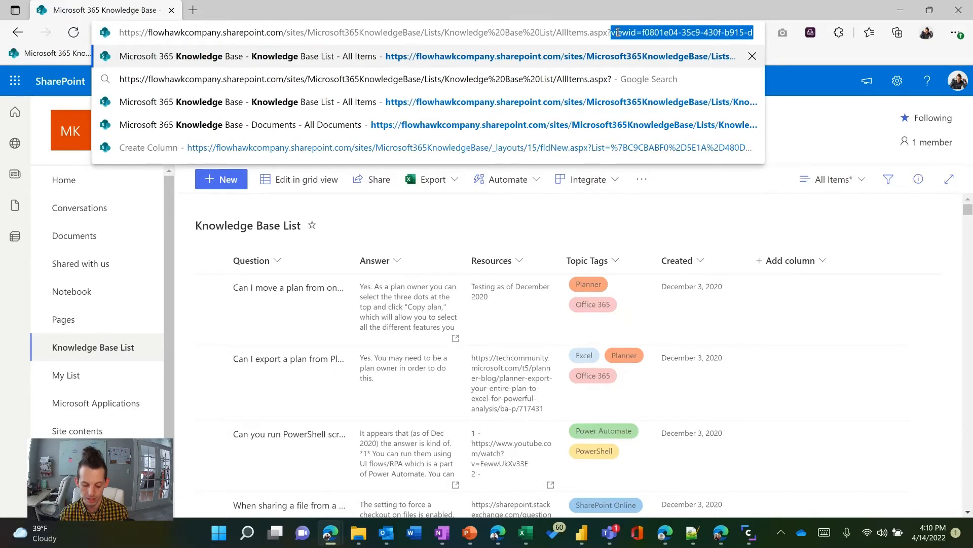
type("env")
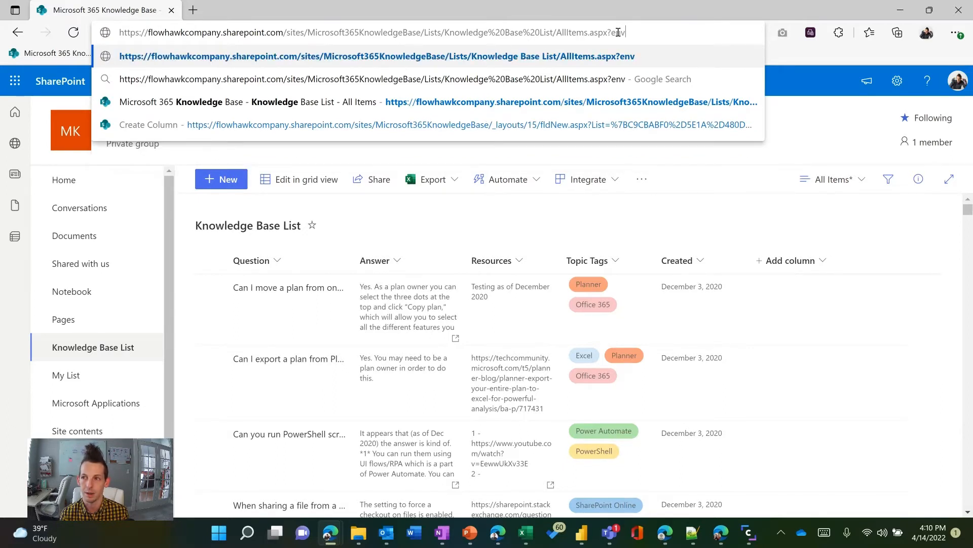
type("=Em")
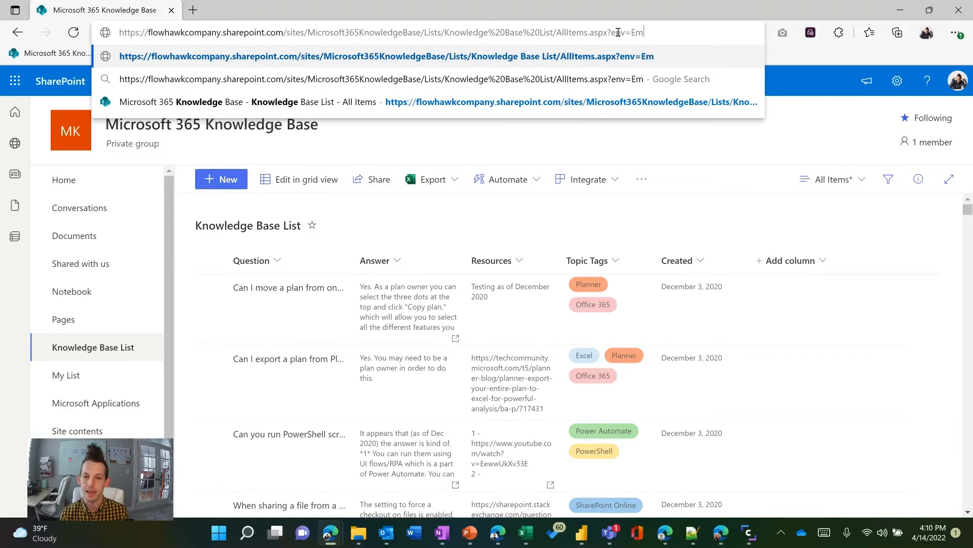
type("bedded")
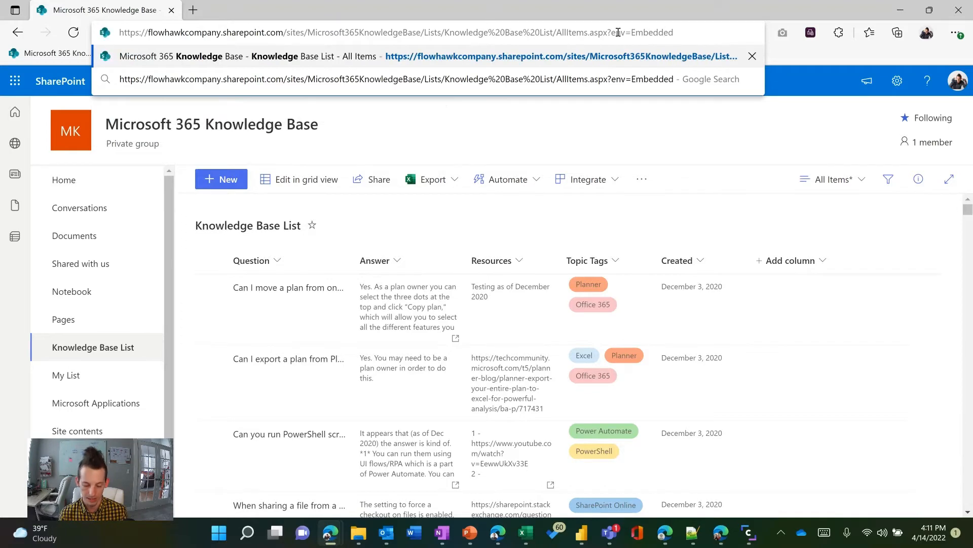
Copy the edited list URL ending in ?env=Embedded and load it in a new browser tab
key("ctrl+a")
key("ctrl+c")
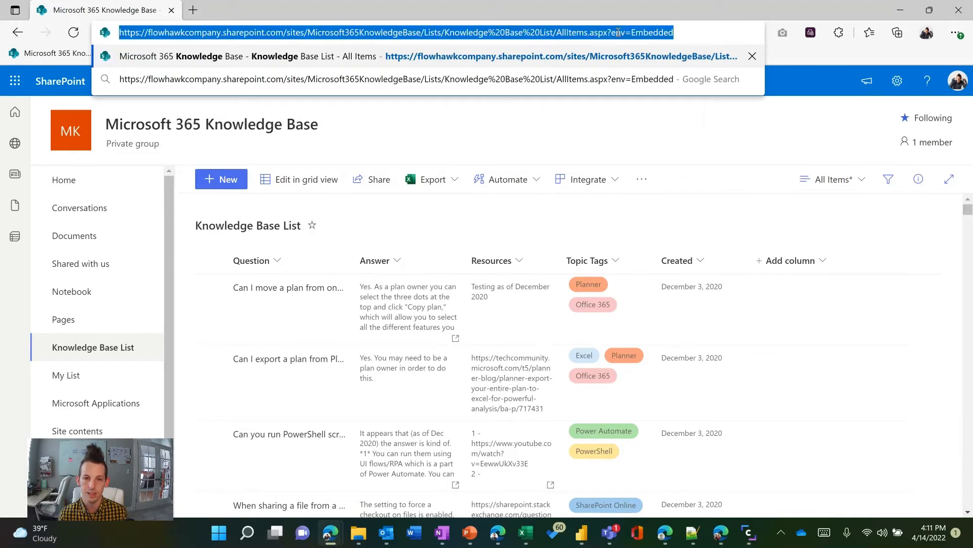
left_click(193, 10)
key("ctrl+v")
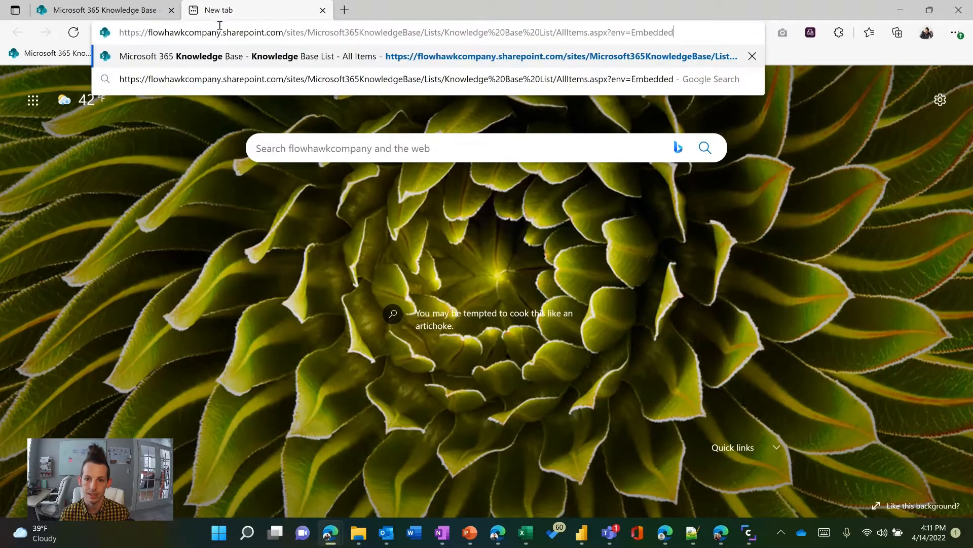
key("Return")
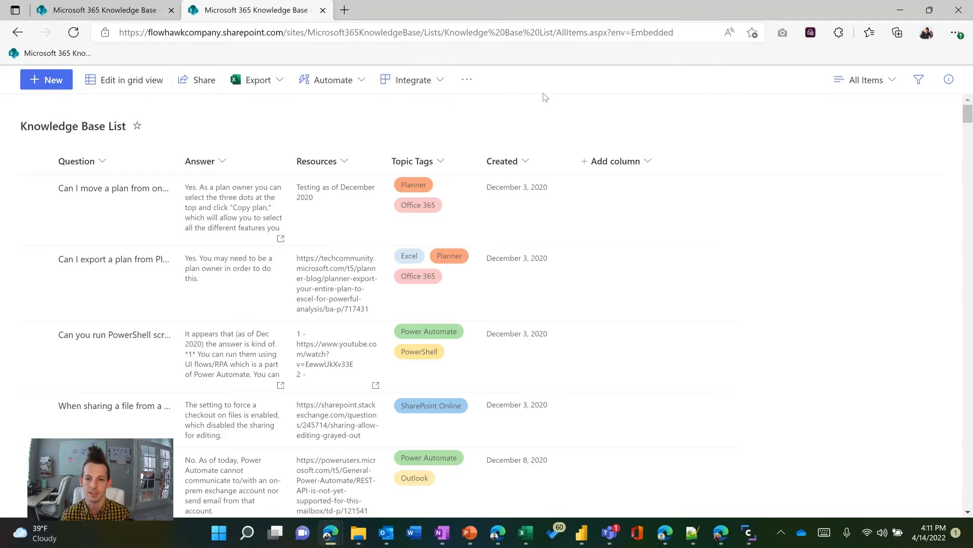
Open the formatting of the All Items view in advanced mode for editing its JSON
left_click(891, 82)
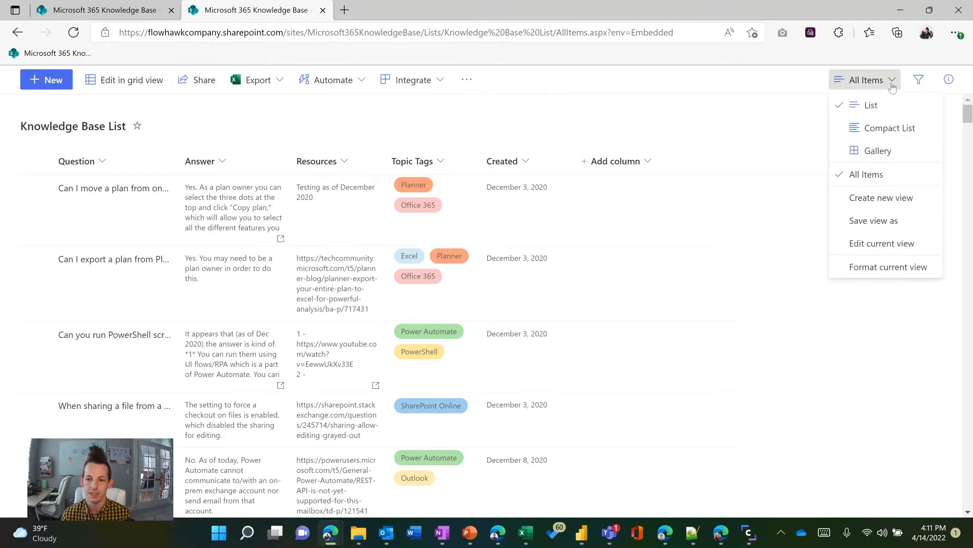
left_click(870, 272)
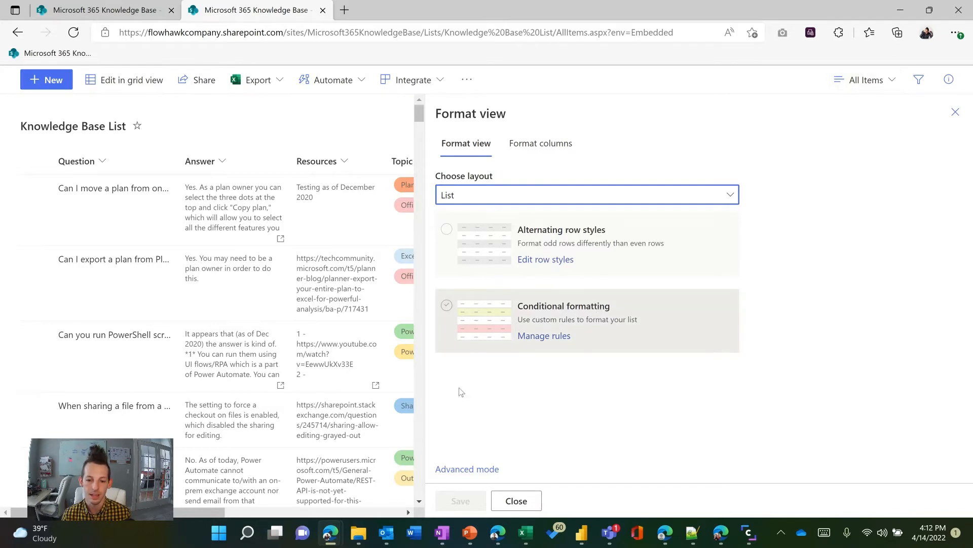
left_click(464, 469)
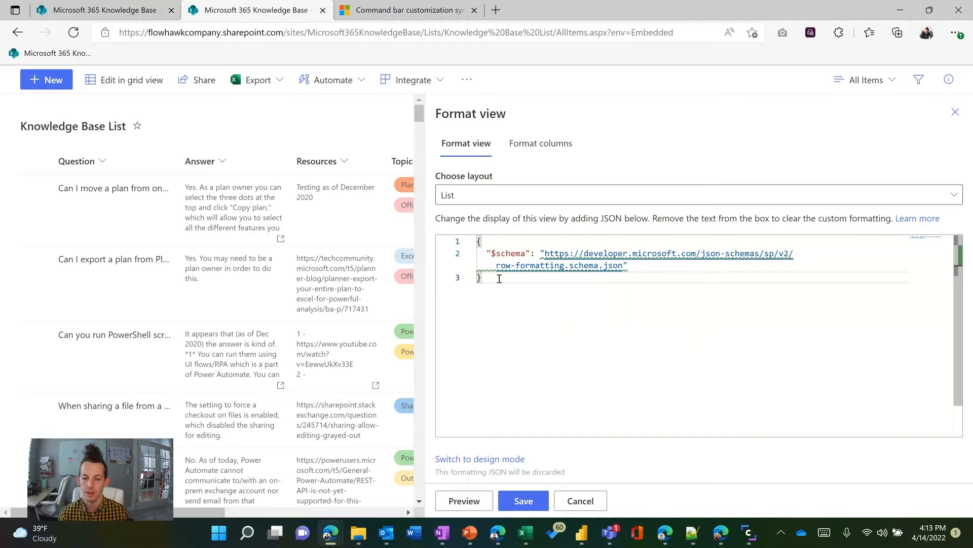
Examine the command bar customization syntax reference, including the valid keys, the hide property and the sample commandBarProps JSON
left_click(375, 5)
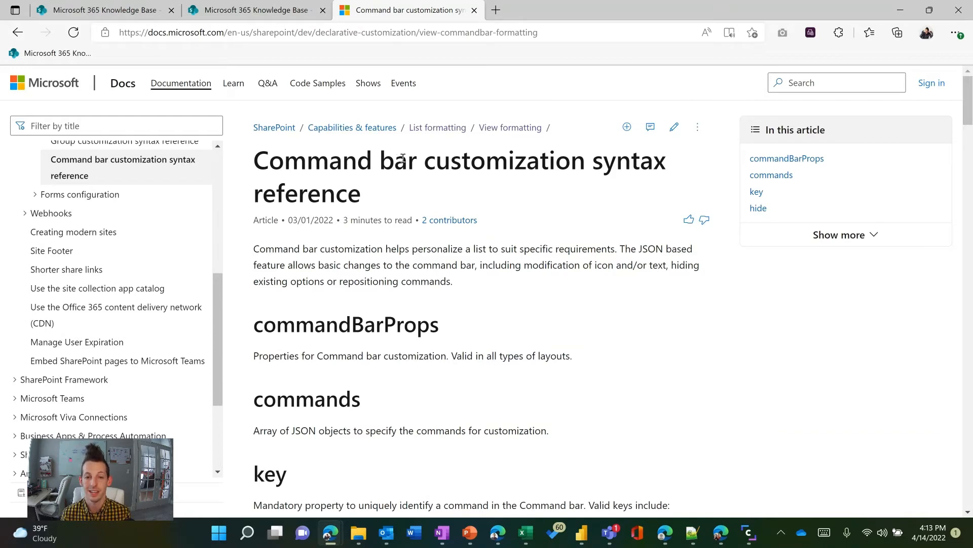
scroll(441, 215, "down", 7)
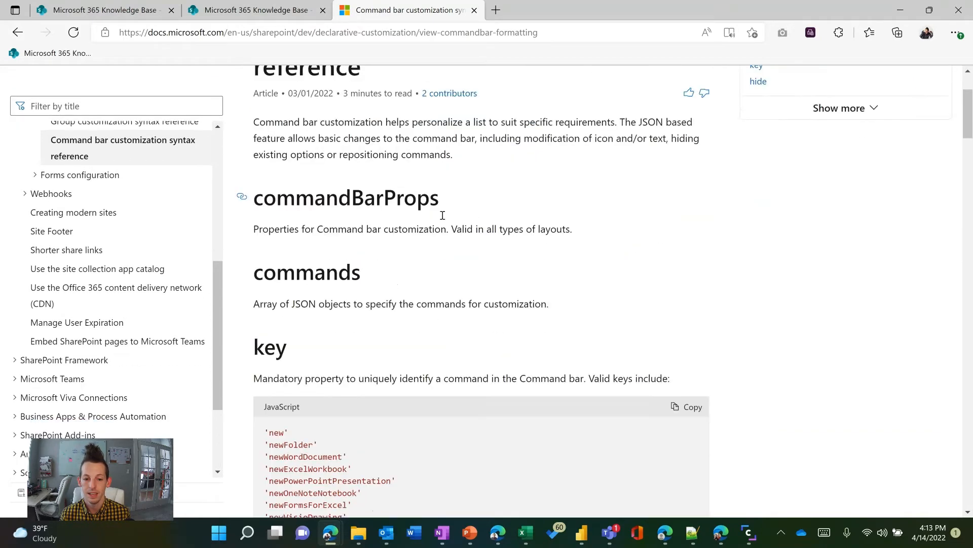
scroll(447, 193, "down", 1)
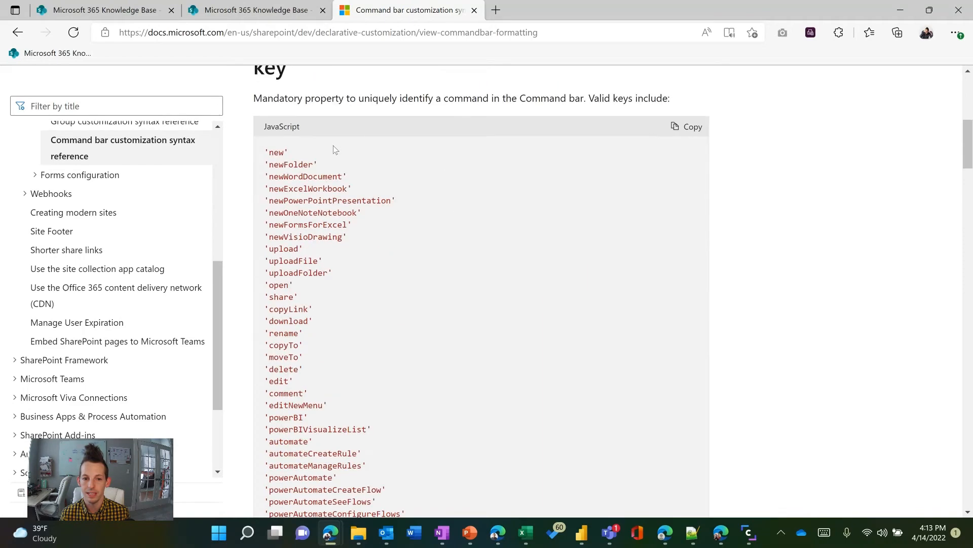
scroll(333, 145, "down", 4)
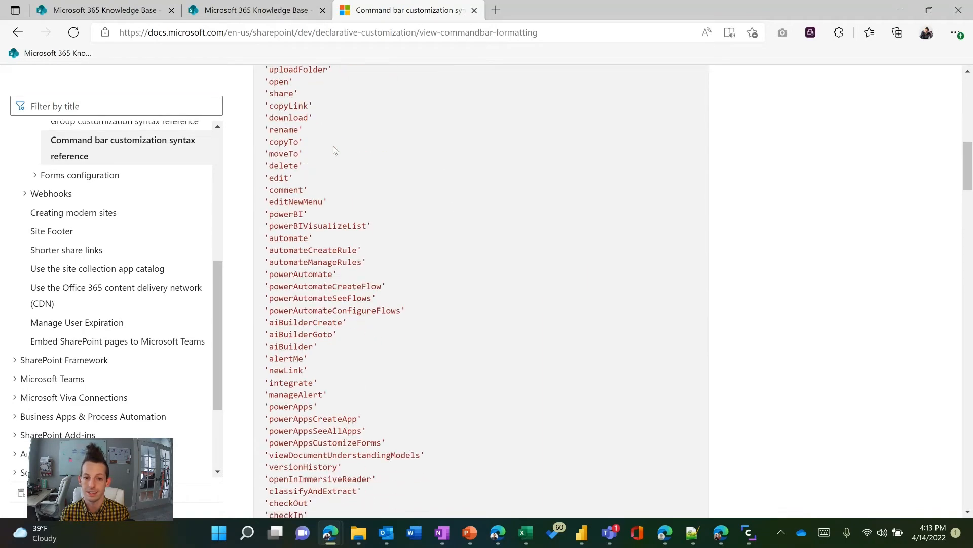
scroll(333, 146, "down", 10)
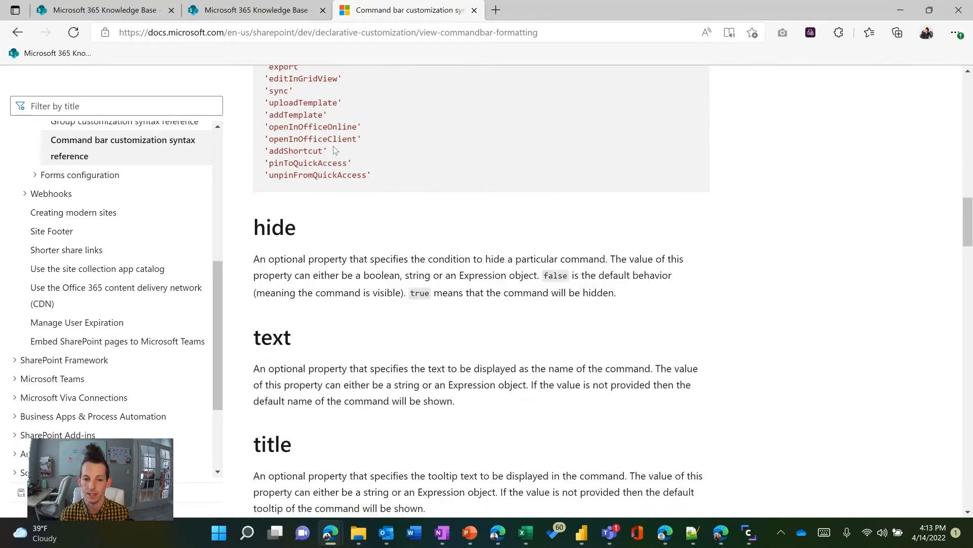
scroll(333, 146, "down", 10)
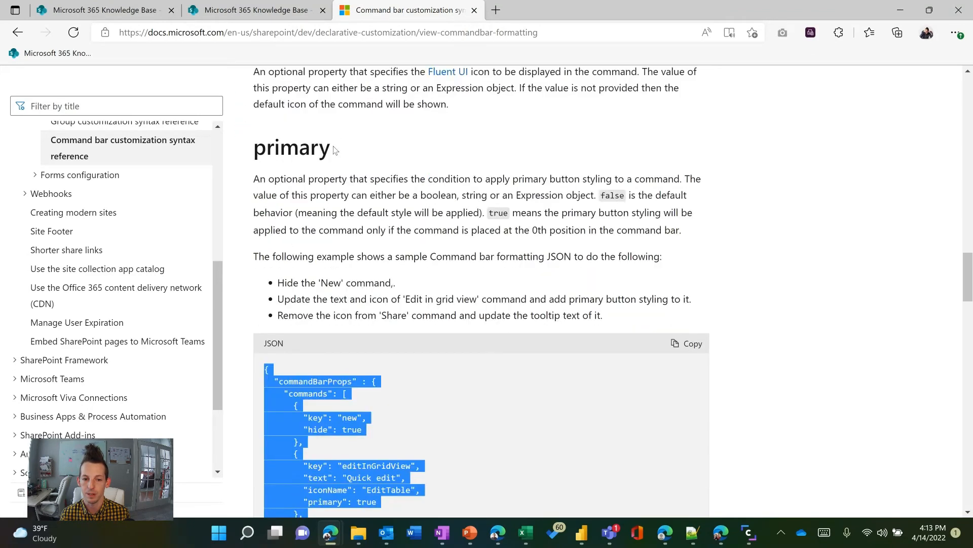
scroll(334, 150, "down", 7)
scroll(368, 86, "up", 3)
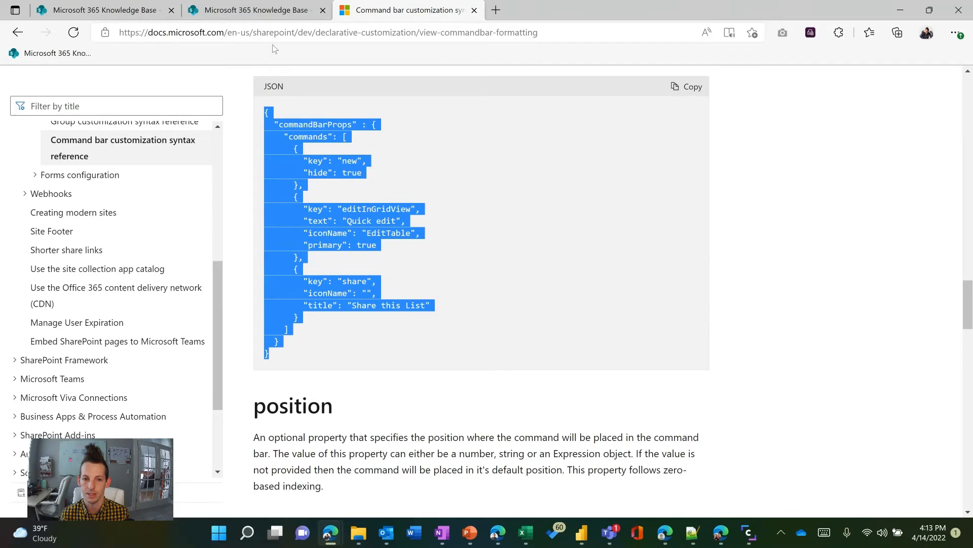
Replace the view's formatting JSON with the copied commandBarProps sample from the documentation and preview it on the list
left_click(272, 12)
key("ctrl+a")
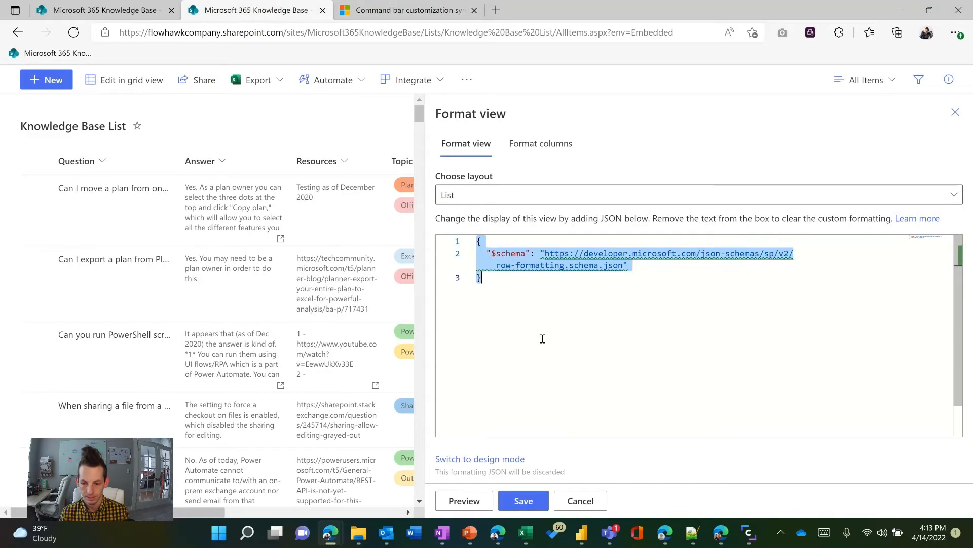
key("ctrl+v")
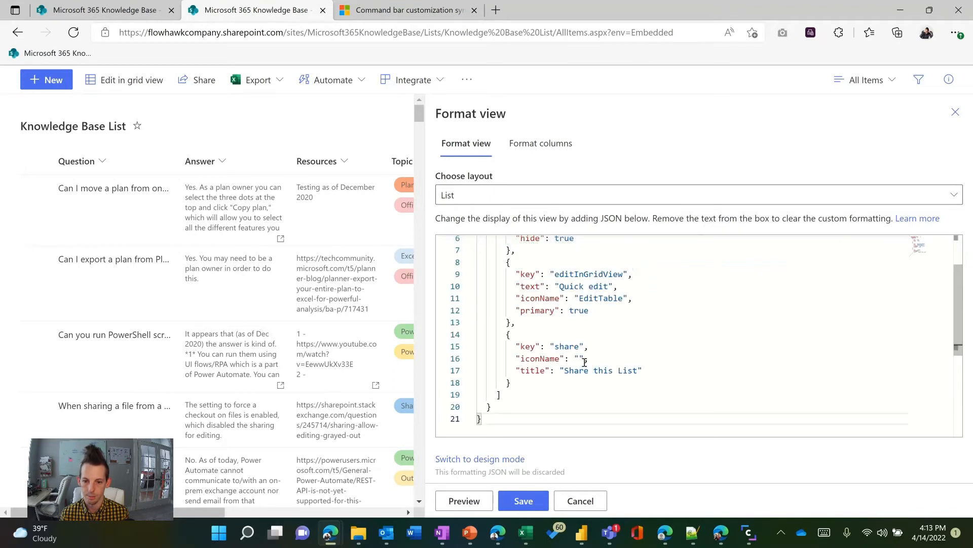
scroll(584, 362, "up", 2)
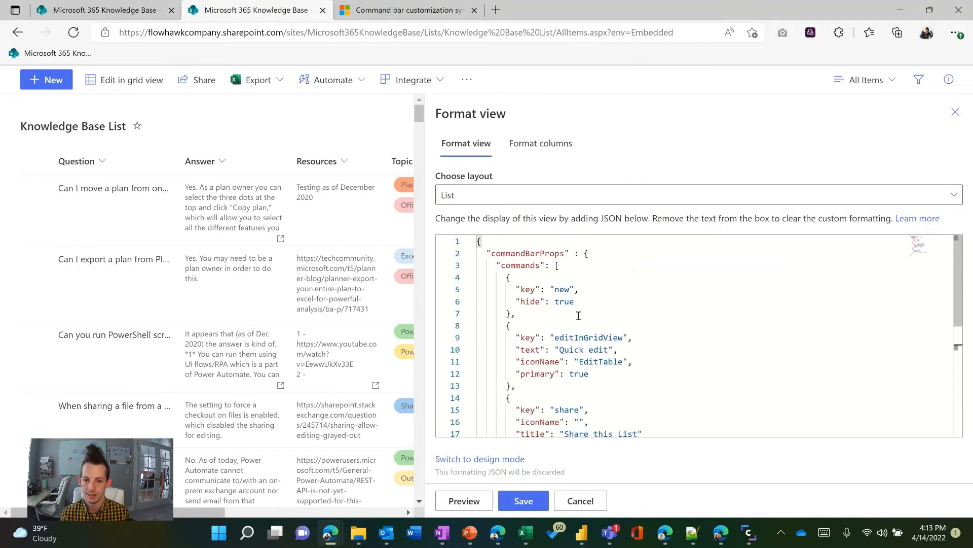
scroll(578, 313, "down", 3)
scroll(578, 313, "up", 3)
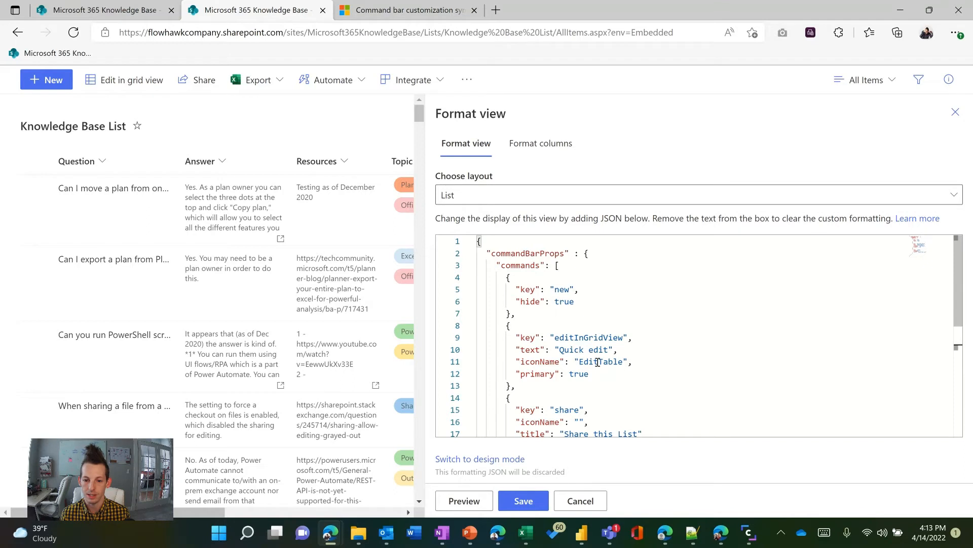
left_click(462, 501)
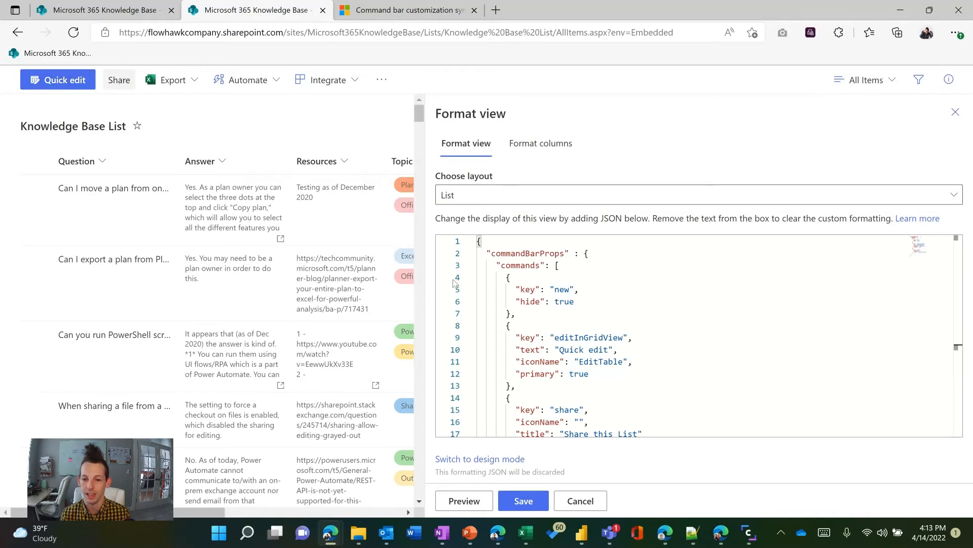
Check the share entry in the formatting JSON against the list of valid command keys in the documentation
scroll(595, 328, "down", 2)
left_click(578, 343)
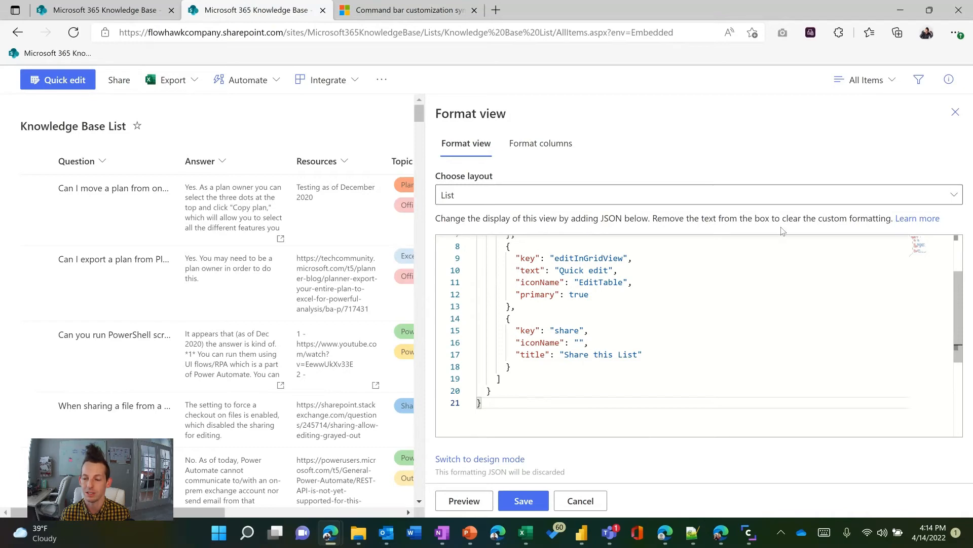
left_click(401, 15)
scroll(545, 323, "up", 2)
scroll(546, 324, "up", 10)
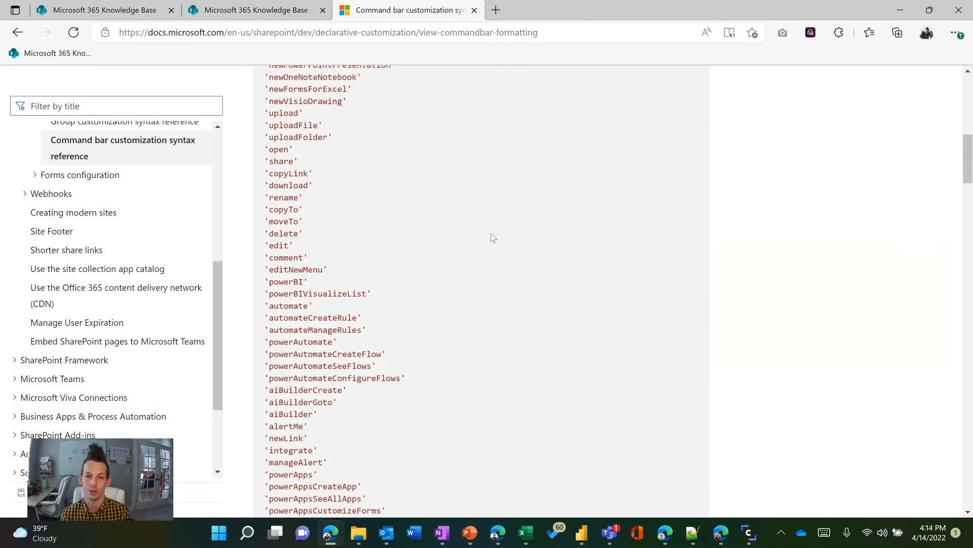
left_click(272, 8)
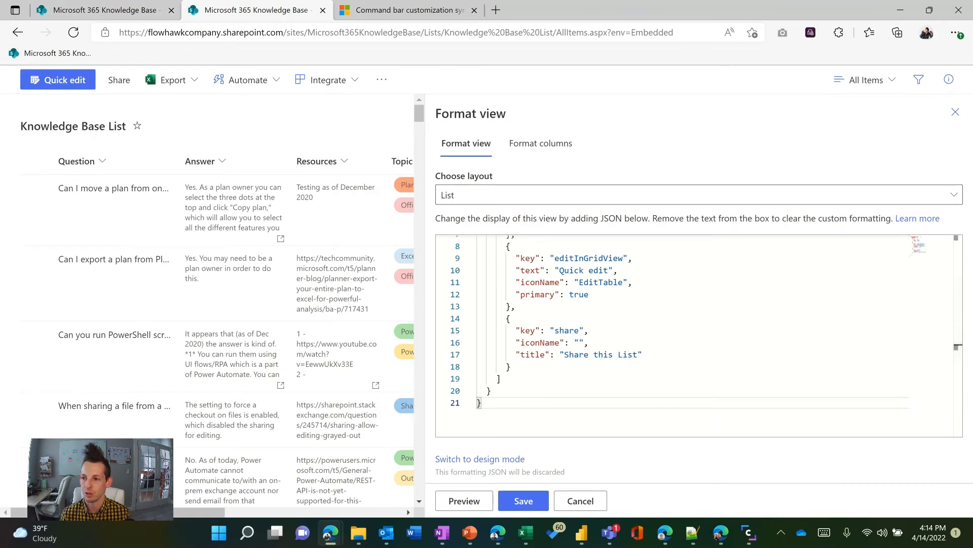
Replace the three sample command entries in the JSON with the prepared list from the text editor that sets hide to true for each command key
key("alt+Tab")
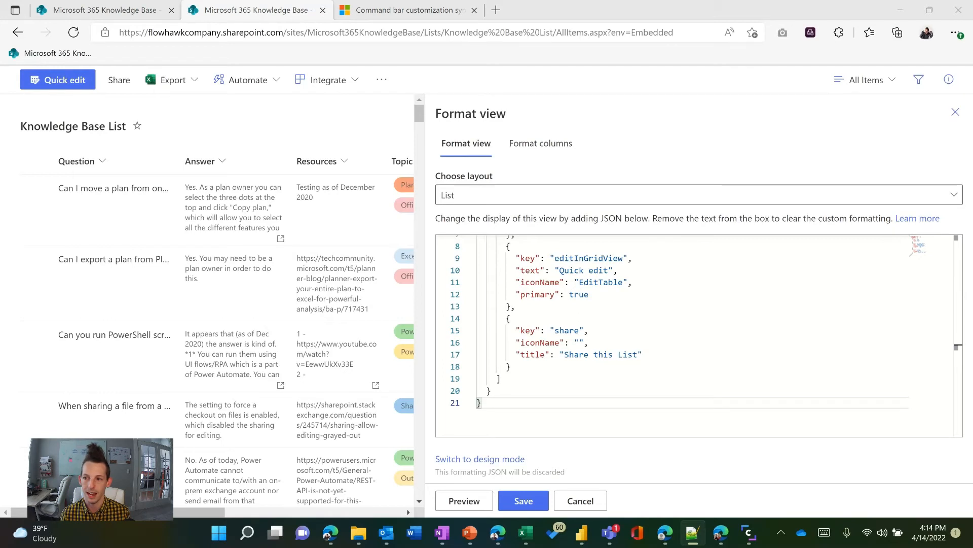
left_click(534, 368)
left_click_drag(534, 368, 507, 276)
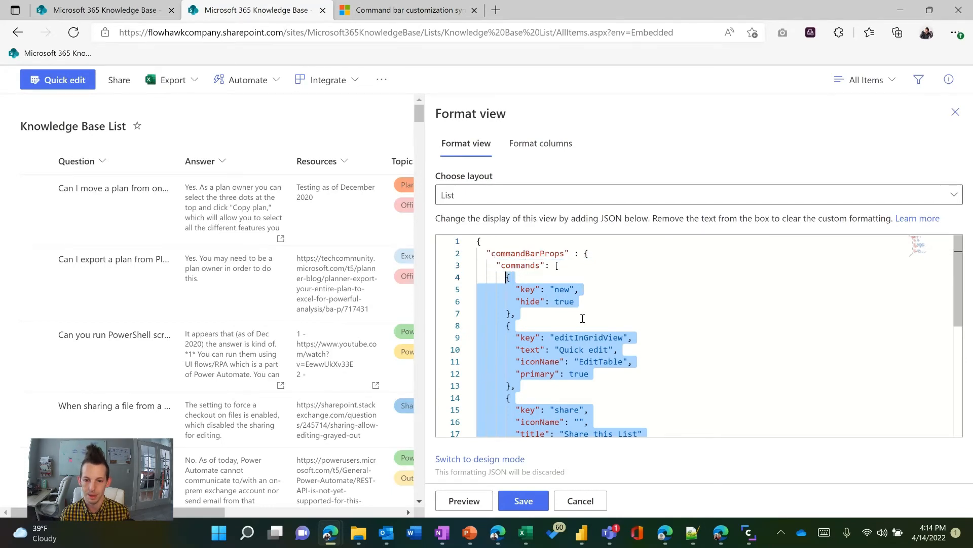
key("ctrl+v")
scroll(621, 349, "up", 20)
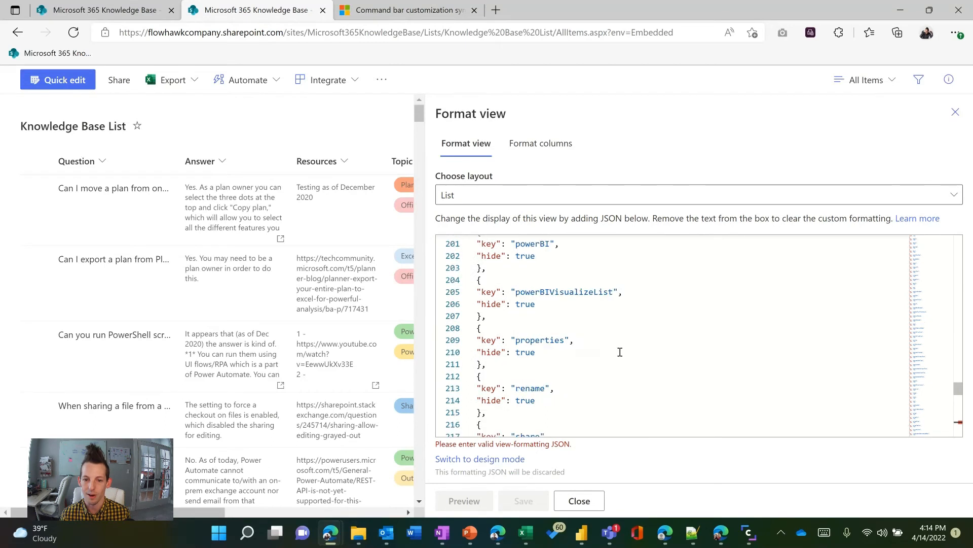
scroll(621, 349, "up", 20)
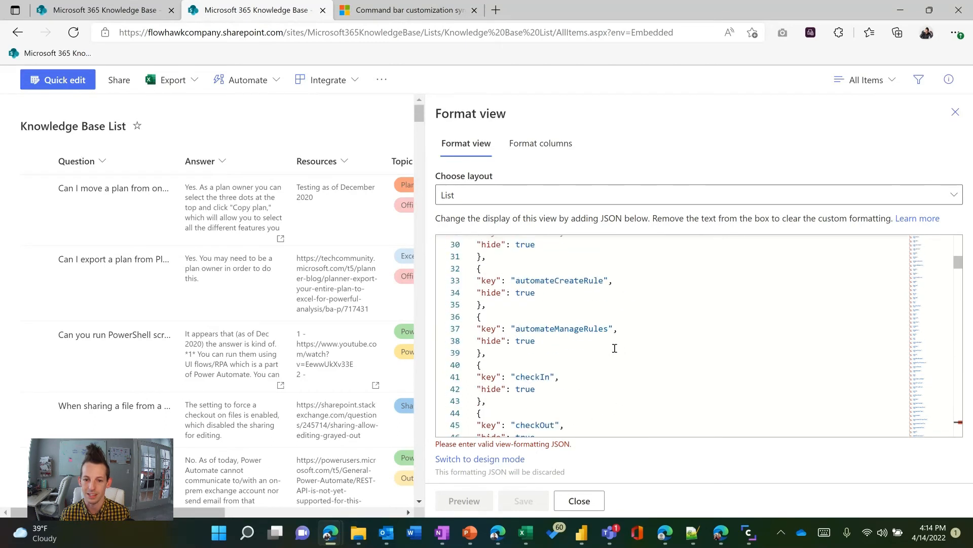
scroll(615, 348, "down", 20)
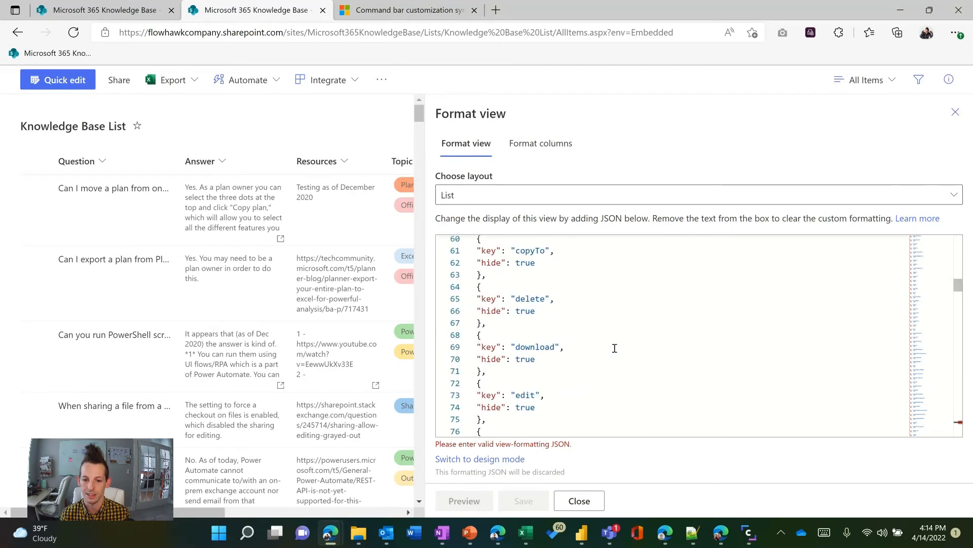
scroll(615, 348, "down", 20)
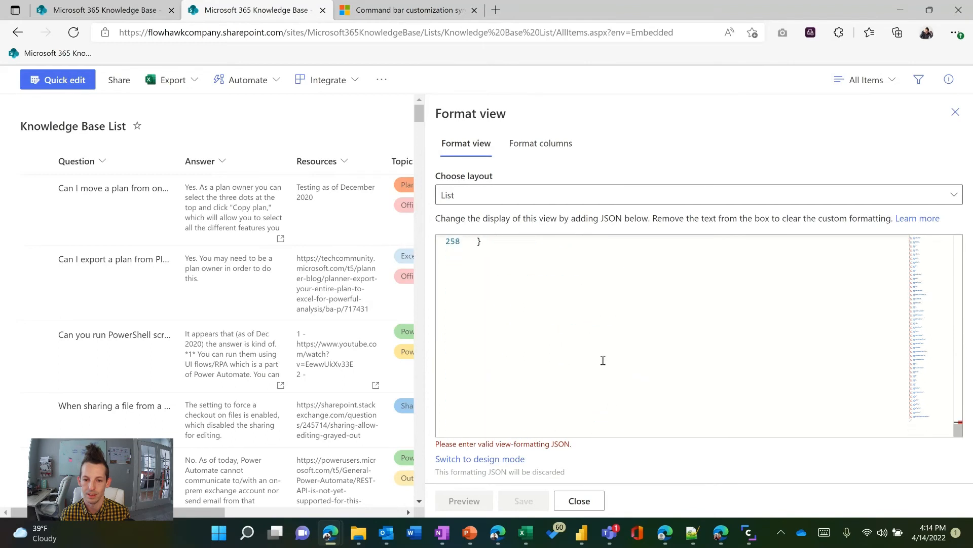
Remove the trailing comma after the viewDocumentUnderstandingModels entry in the JSON, save the view formatting and close the formatting pane
scroll(598, 358, "up", 3)
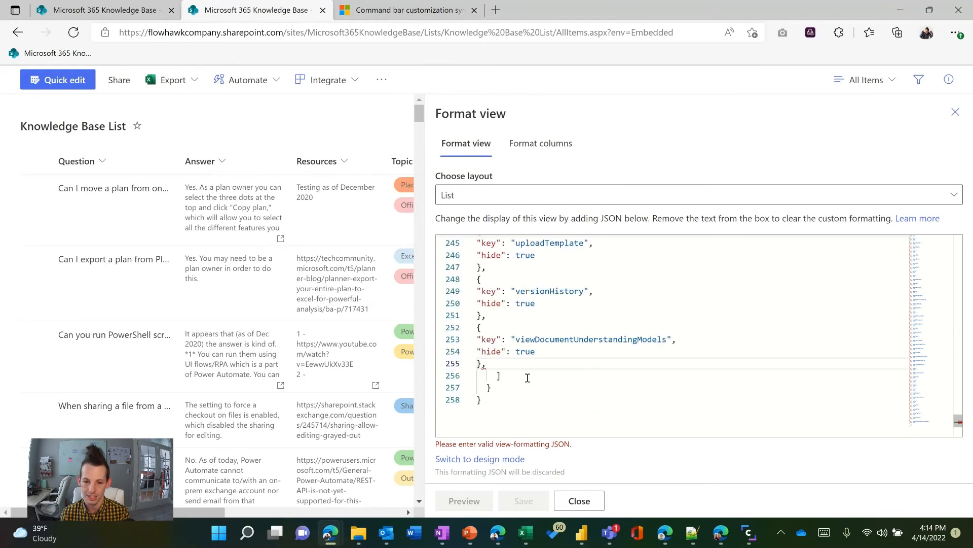
key("BackSpace")
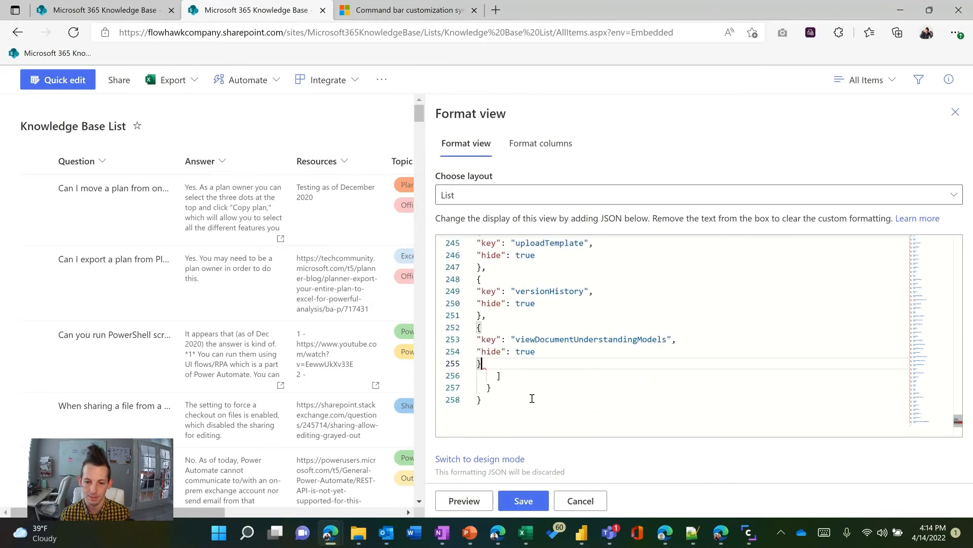
left_click(505, 503)
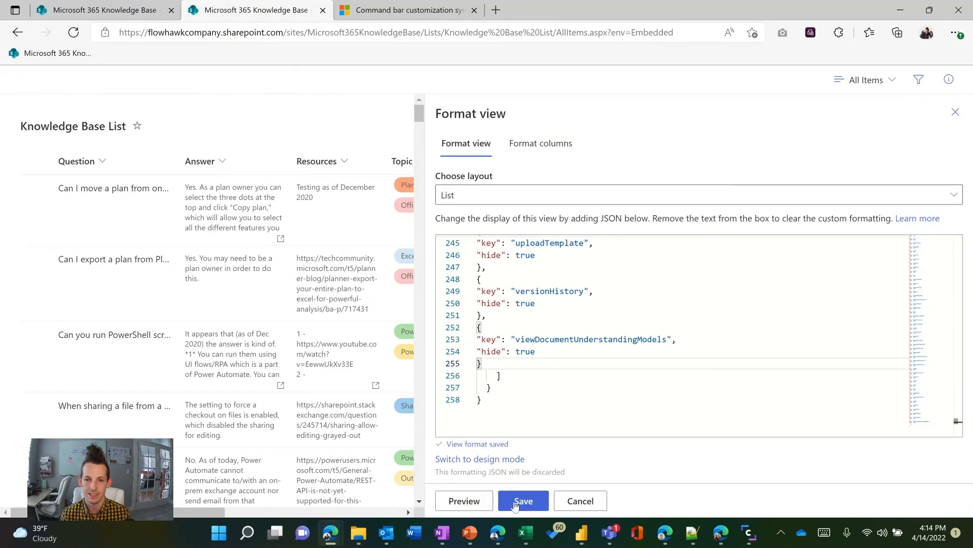
left_click(955, 112)
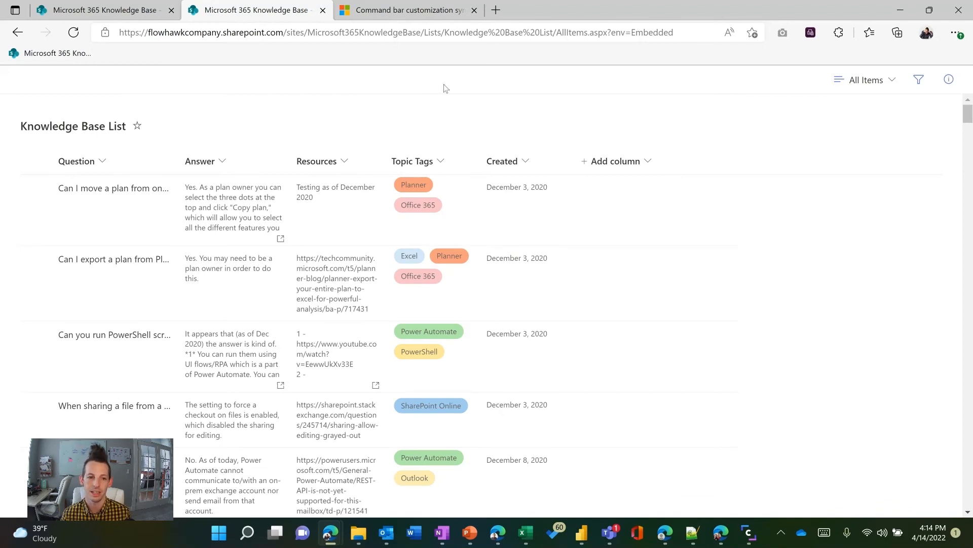
Check the command bar for item commands by selecting the first two list items, then clear the selection
mouse_move(149, 215)
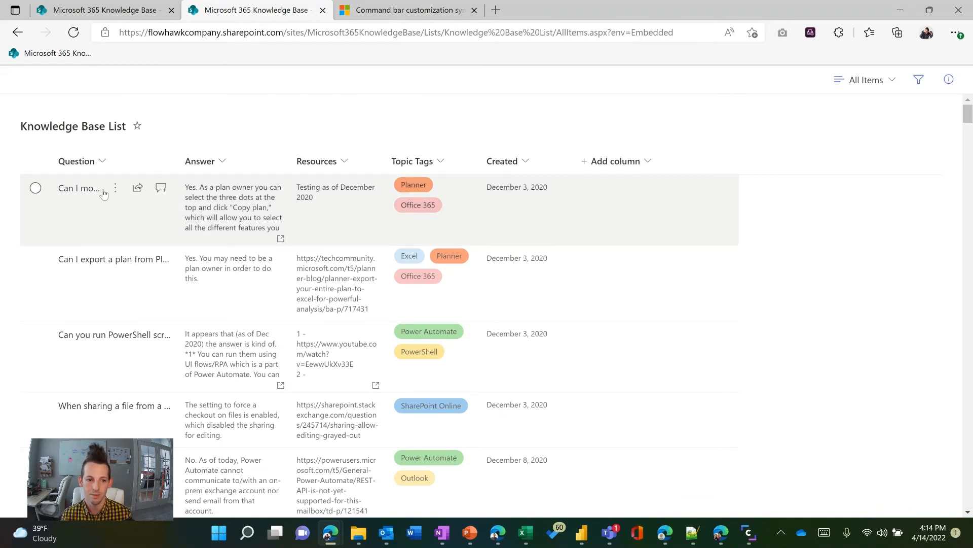
left_click(35, 188)
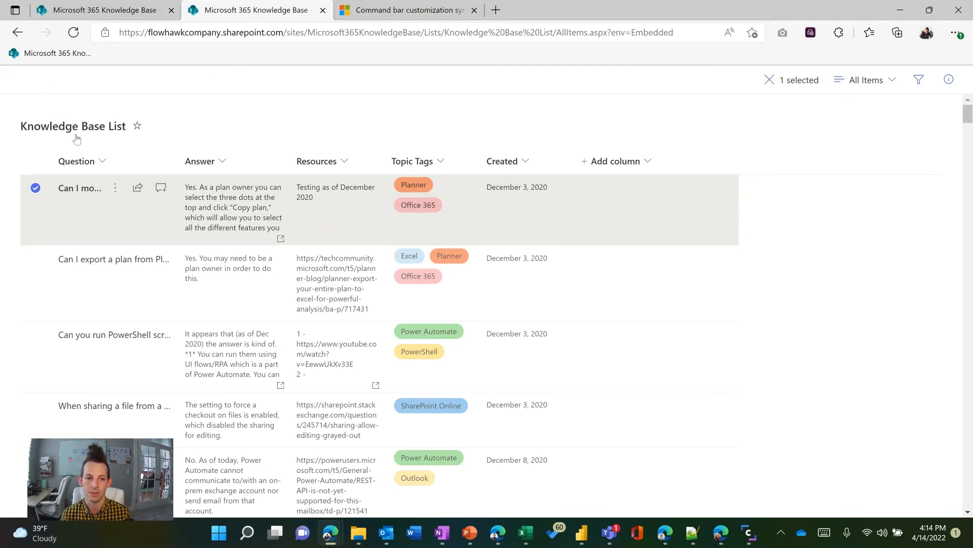
left_click(36, 260)
left_click(37, 260)
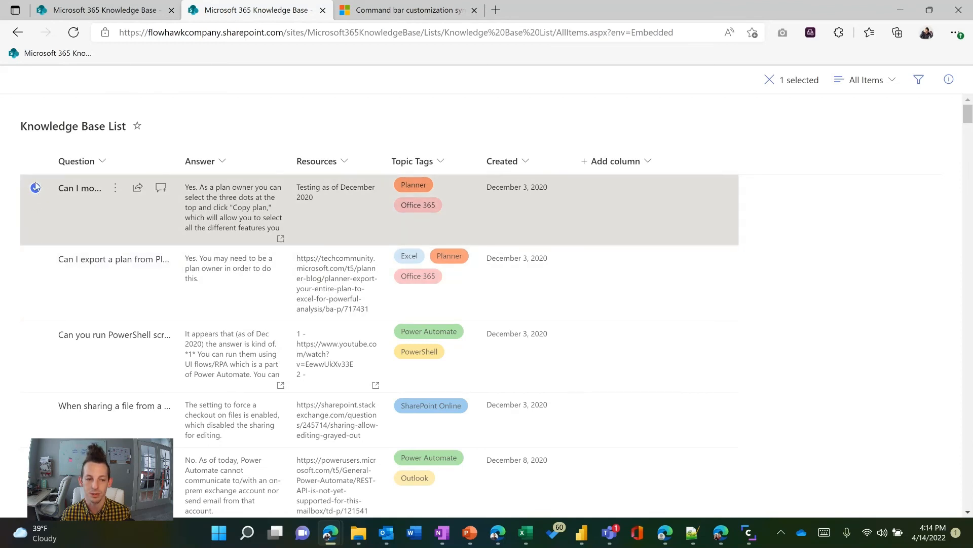
left_click(35, 189)
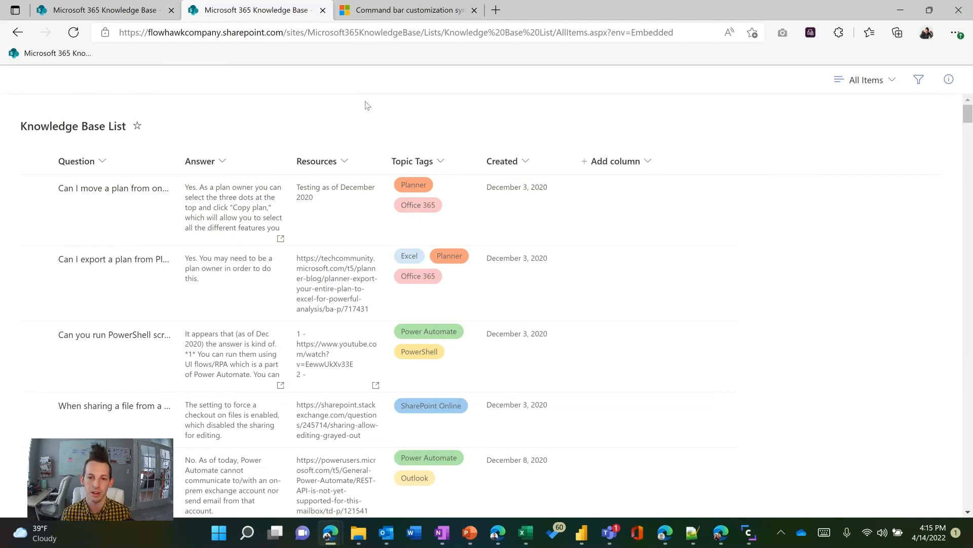
Select the full URL of the embedded Knowledge Base List page
left_click(629, 34)
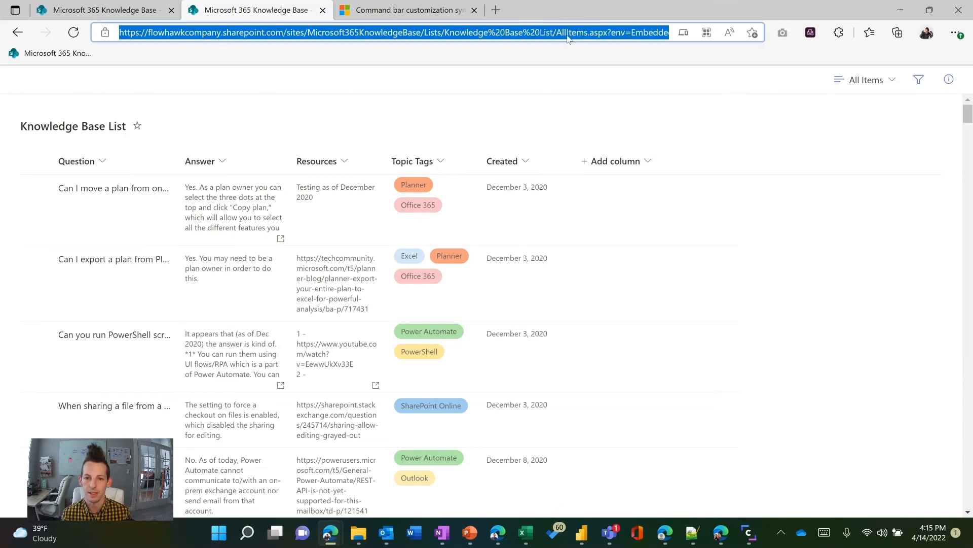